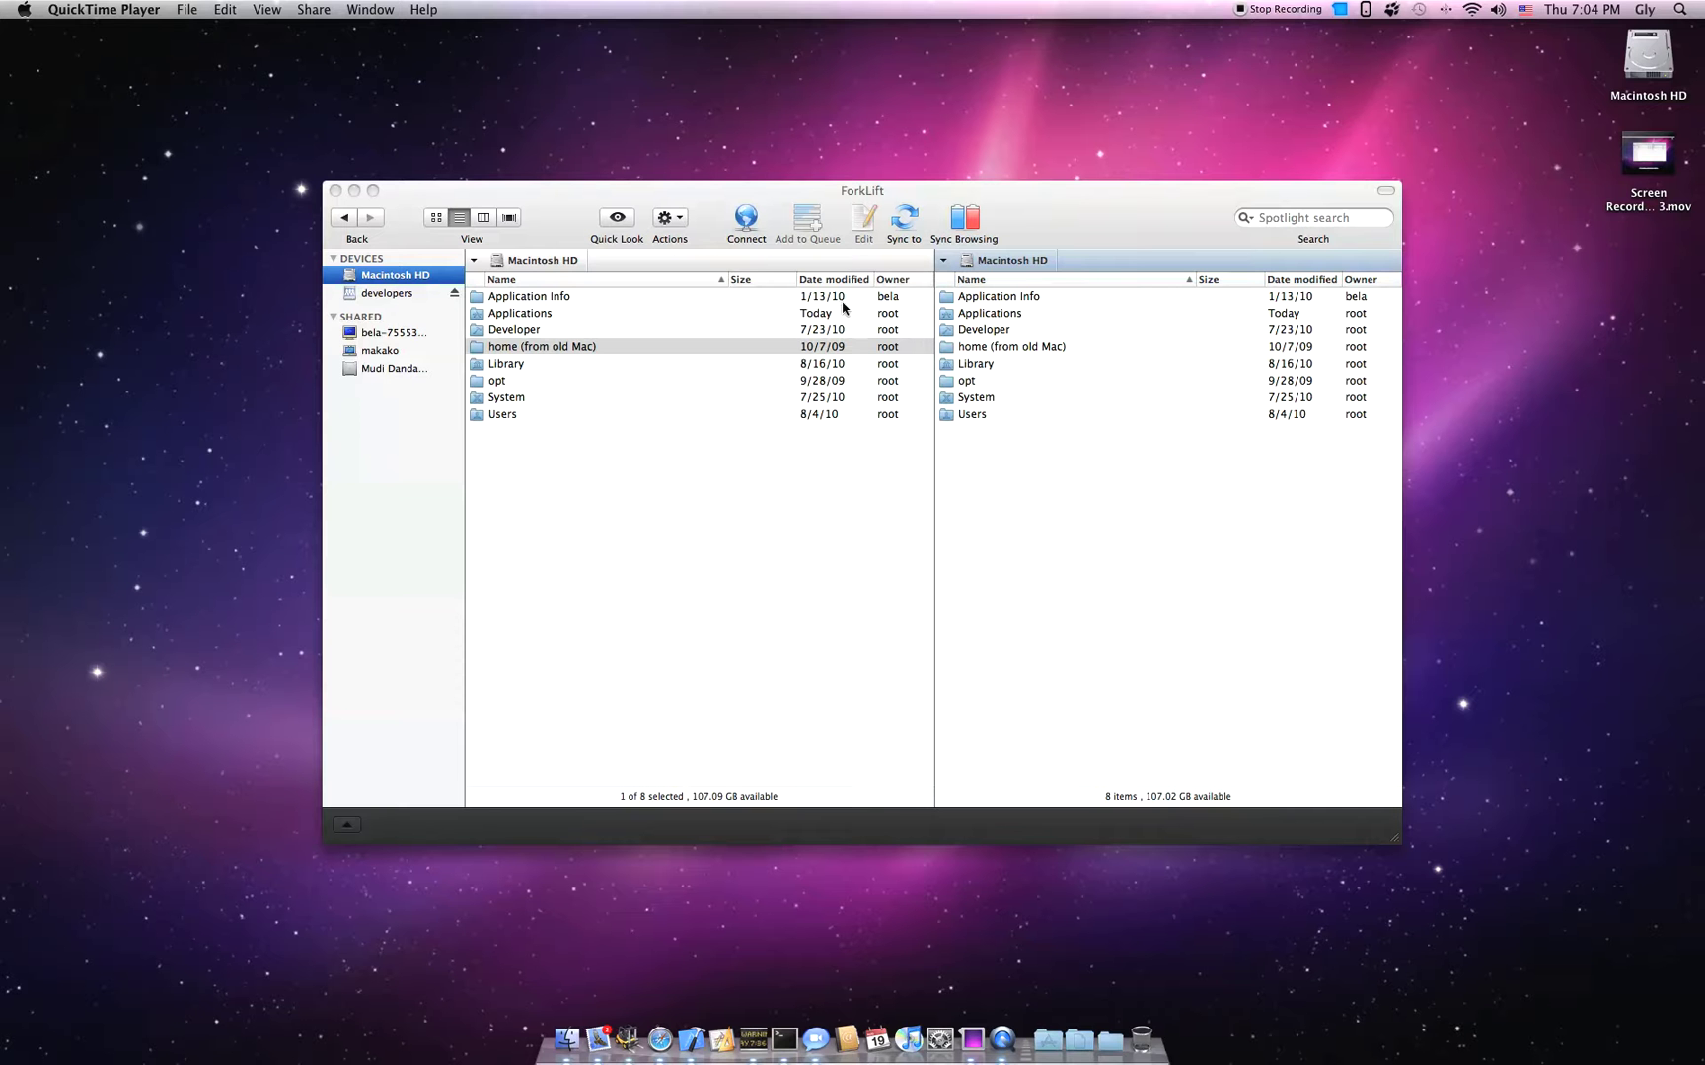
Make the ForkLift window, showing Macintosh HD in both panes, the active application.
{"action": "left_click", "coordinate": [966, 196]}
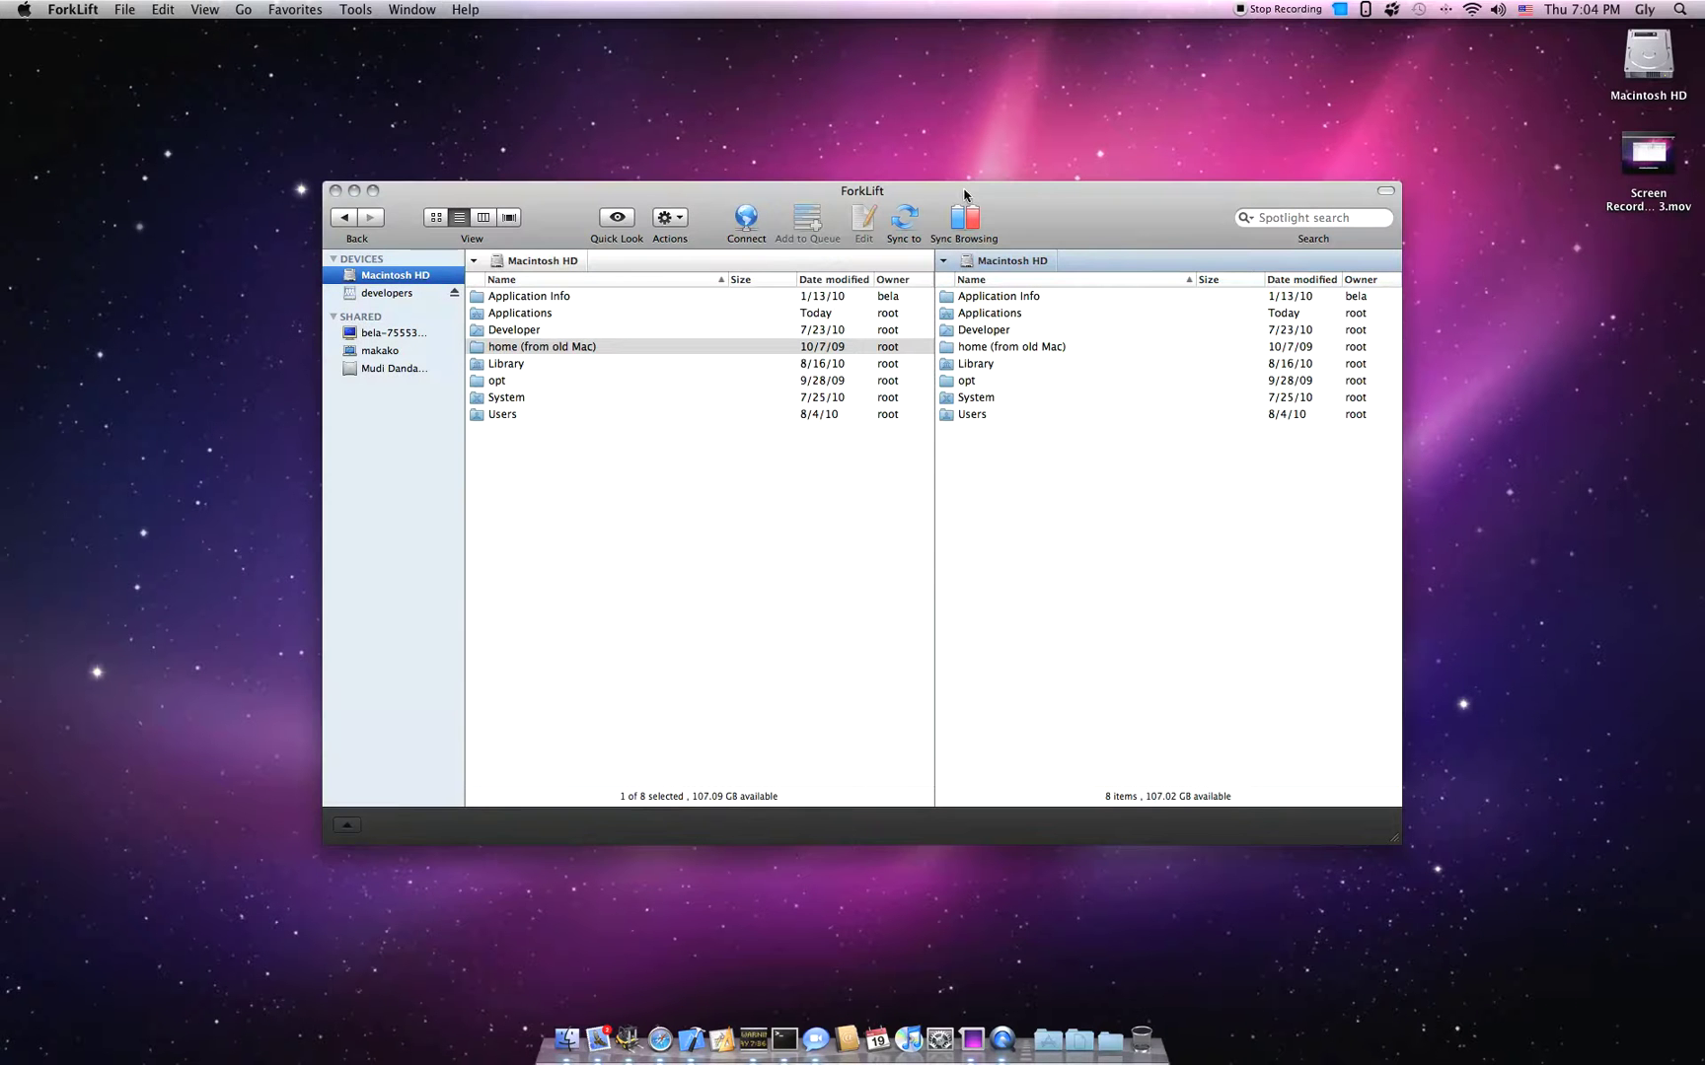
Show the Favorites manager from the Favorites menu, listing Bonjour, FAVORITES and REMOTE.
{"action": "left_click", "coordinate": [274, 10]}
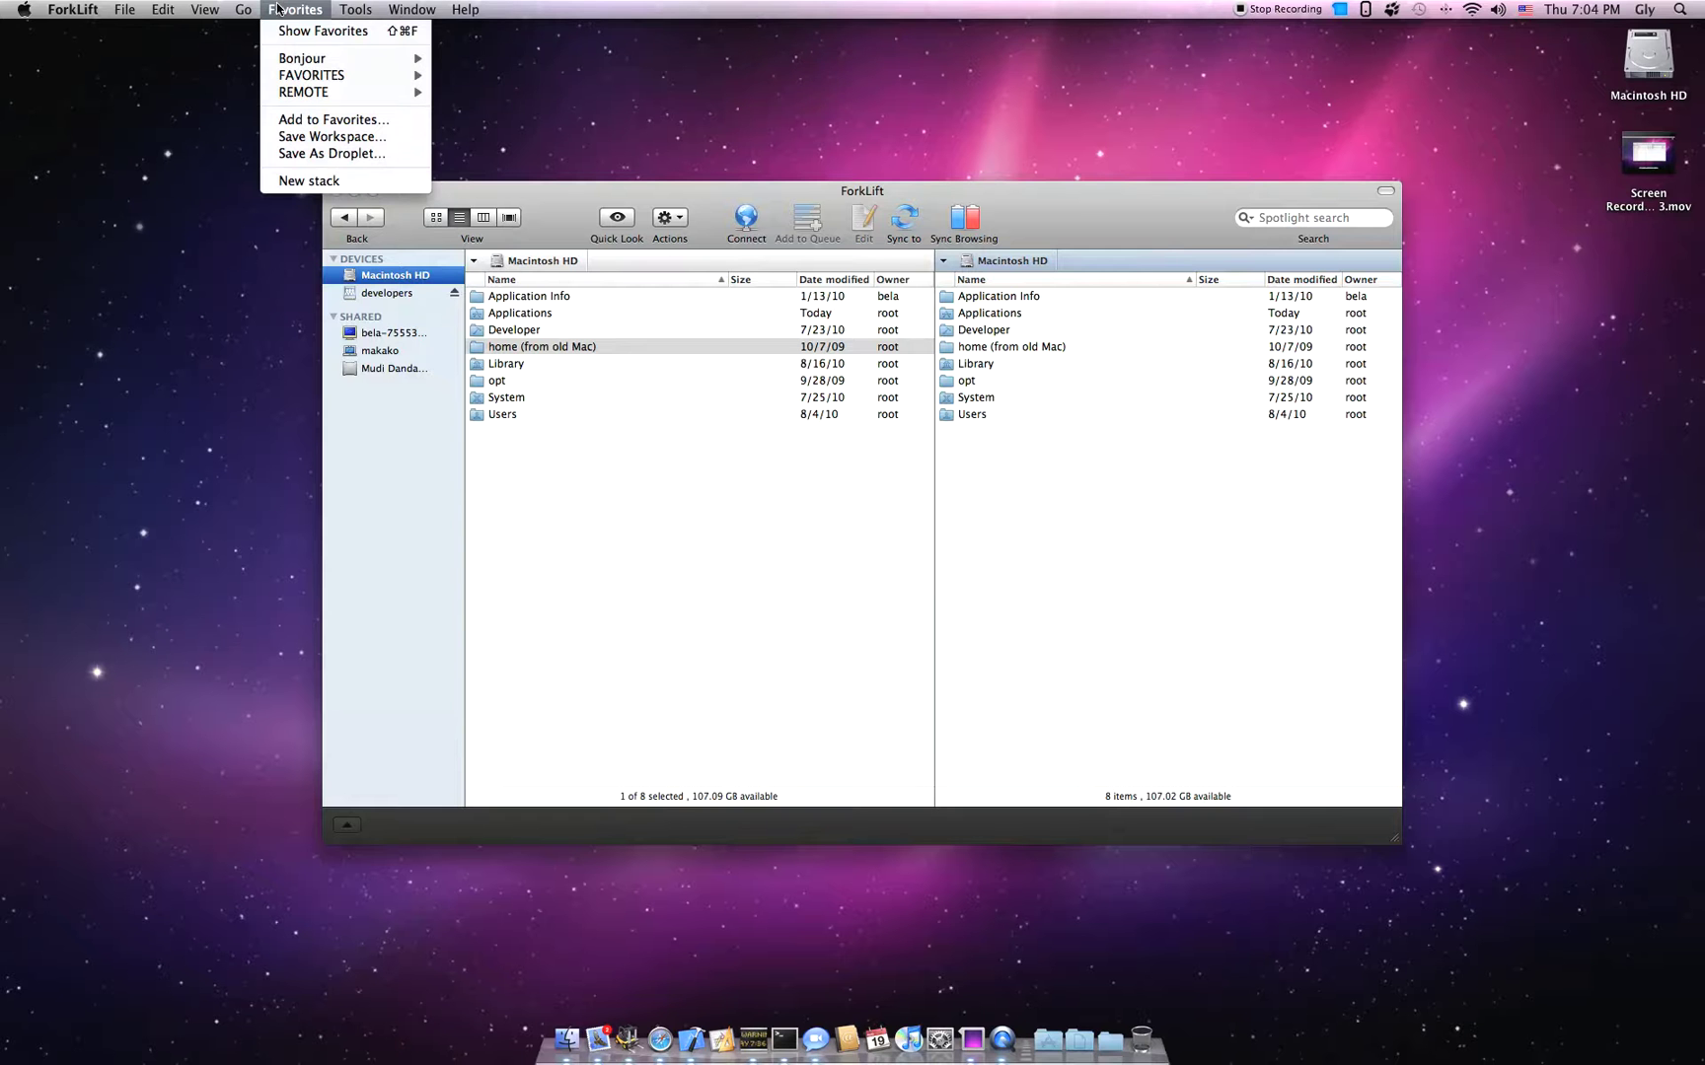
{"action": "left_click", "coordinate": [306, 33]}
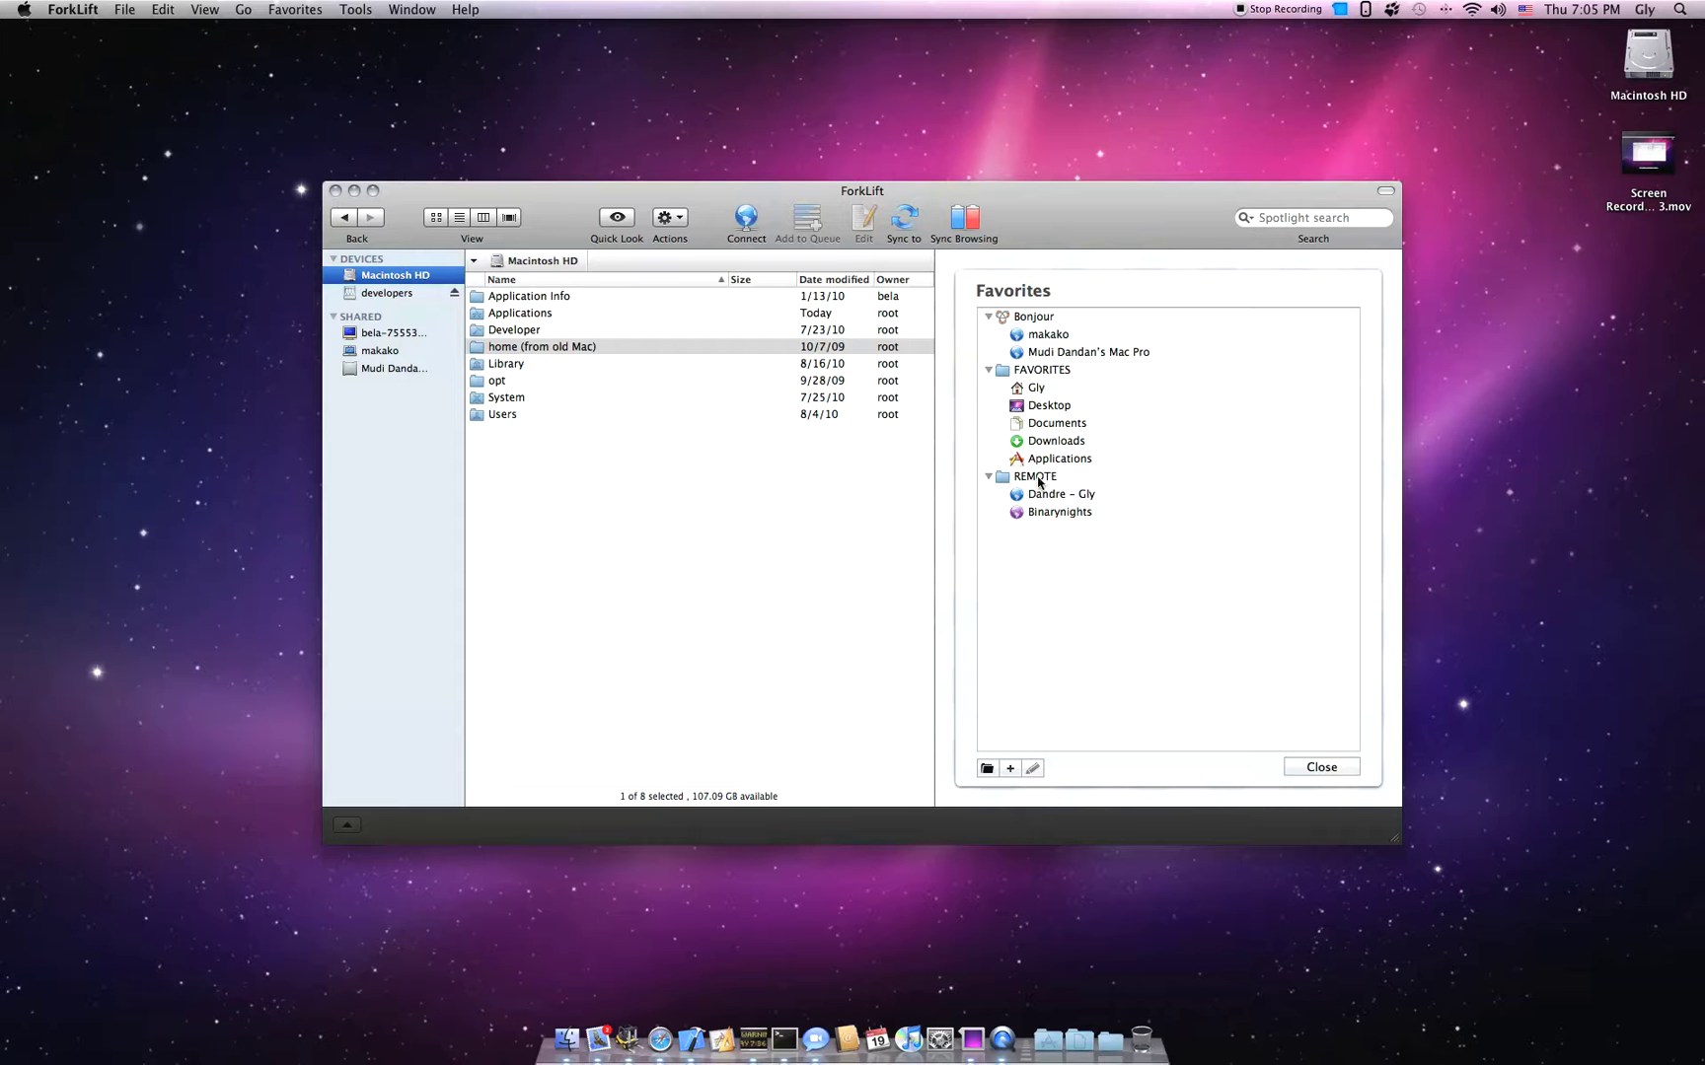
Add REMOTE (Dandre – Gly, Binarynights) and FAVORITES (Gly, Desktop, Documents…) to the sidebar.
{"action": "right_click", "coordinate": [1039, 483]}
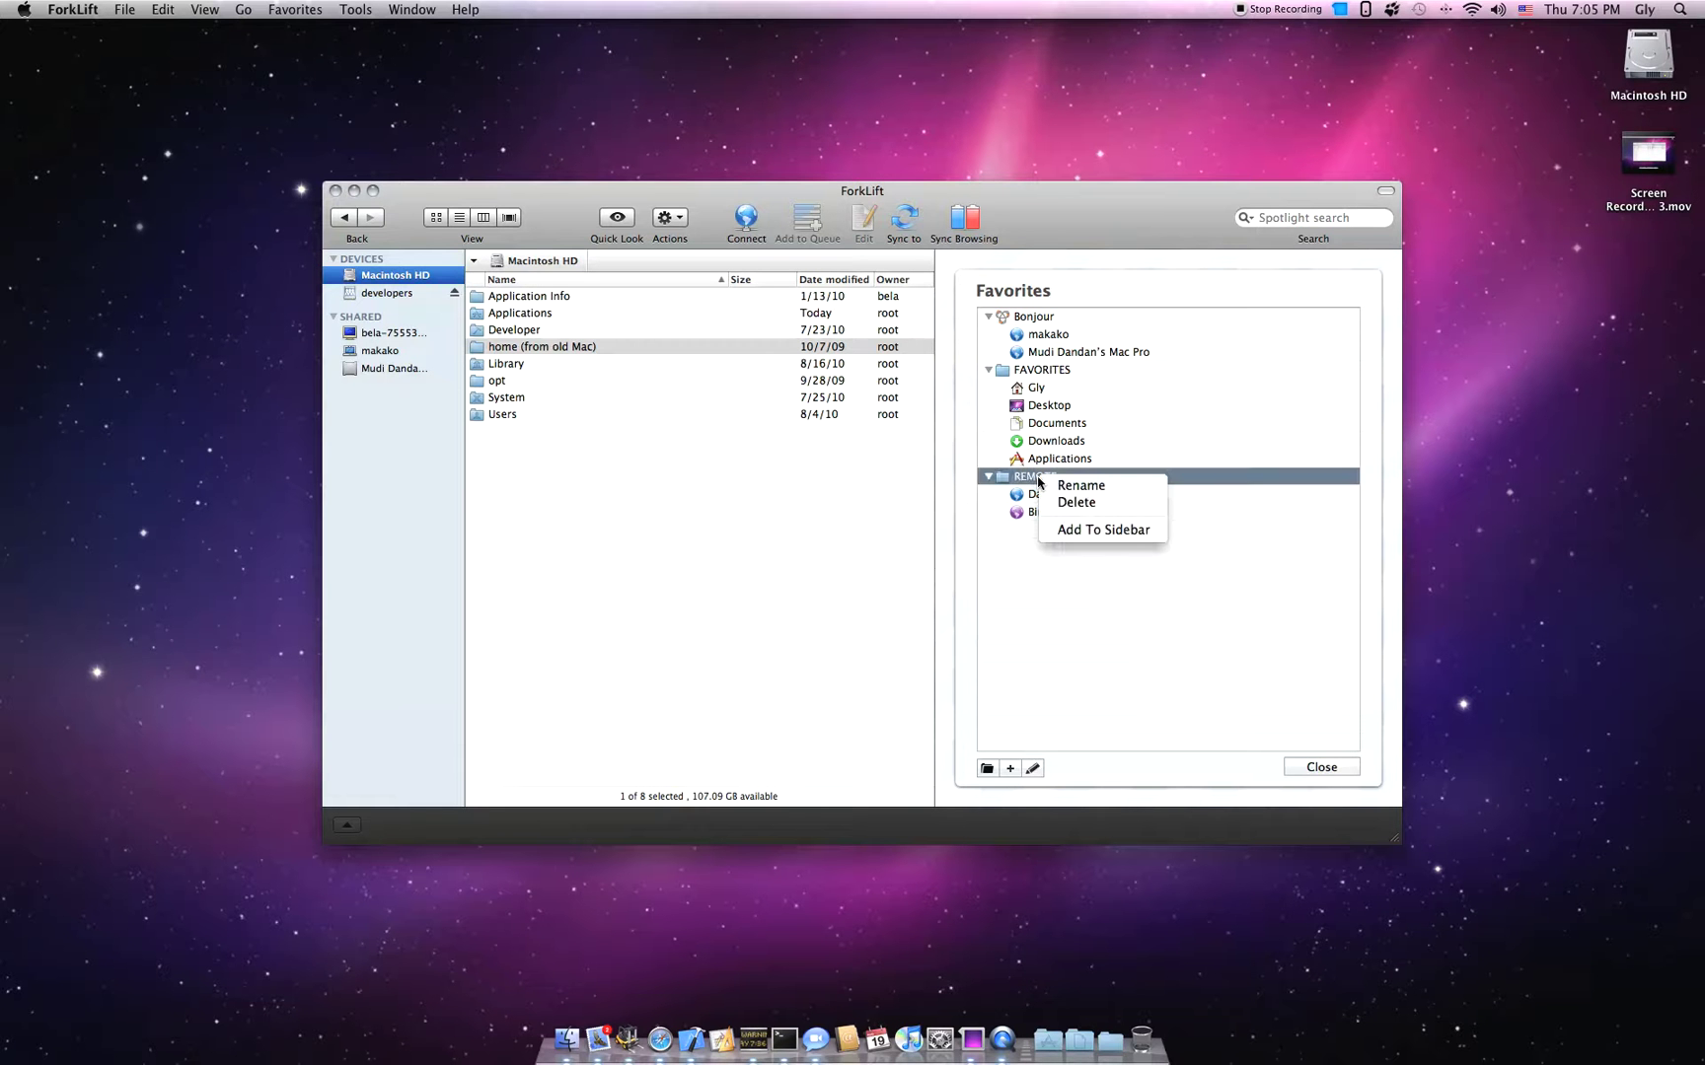
{"action": "left_click", "coordinate": [1106, 531]}
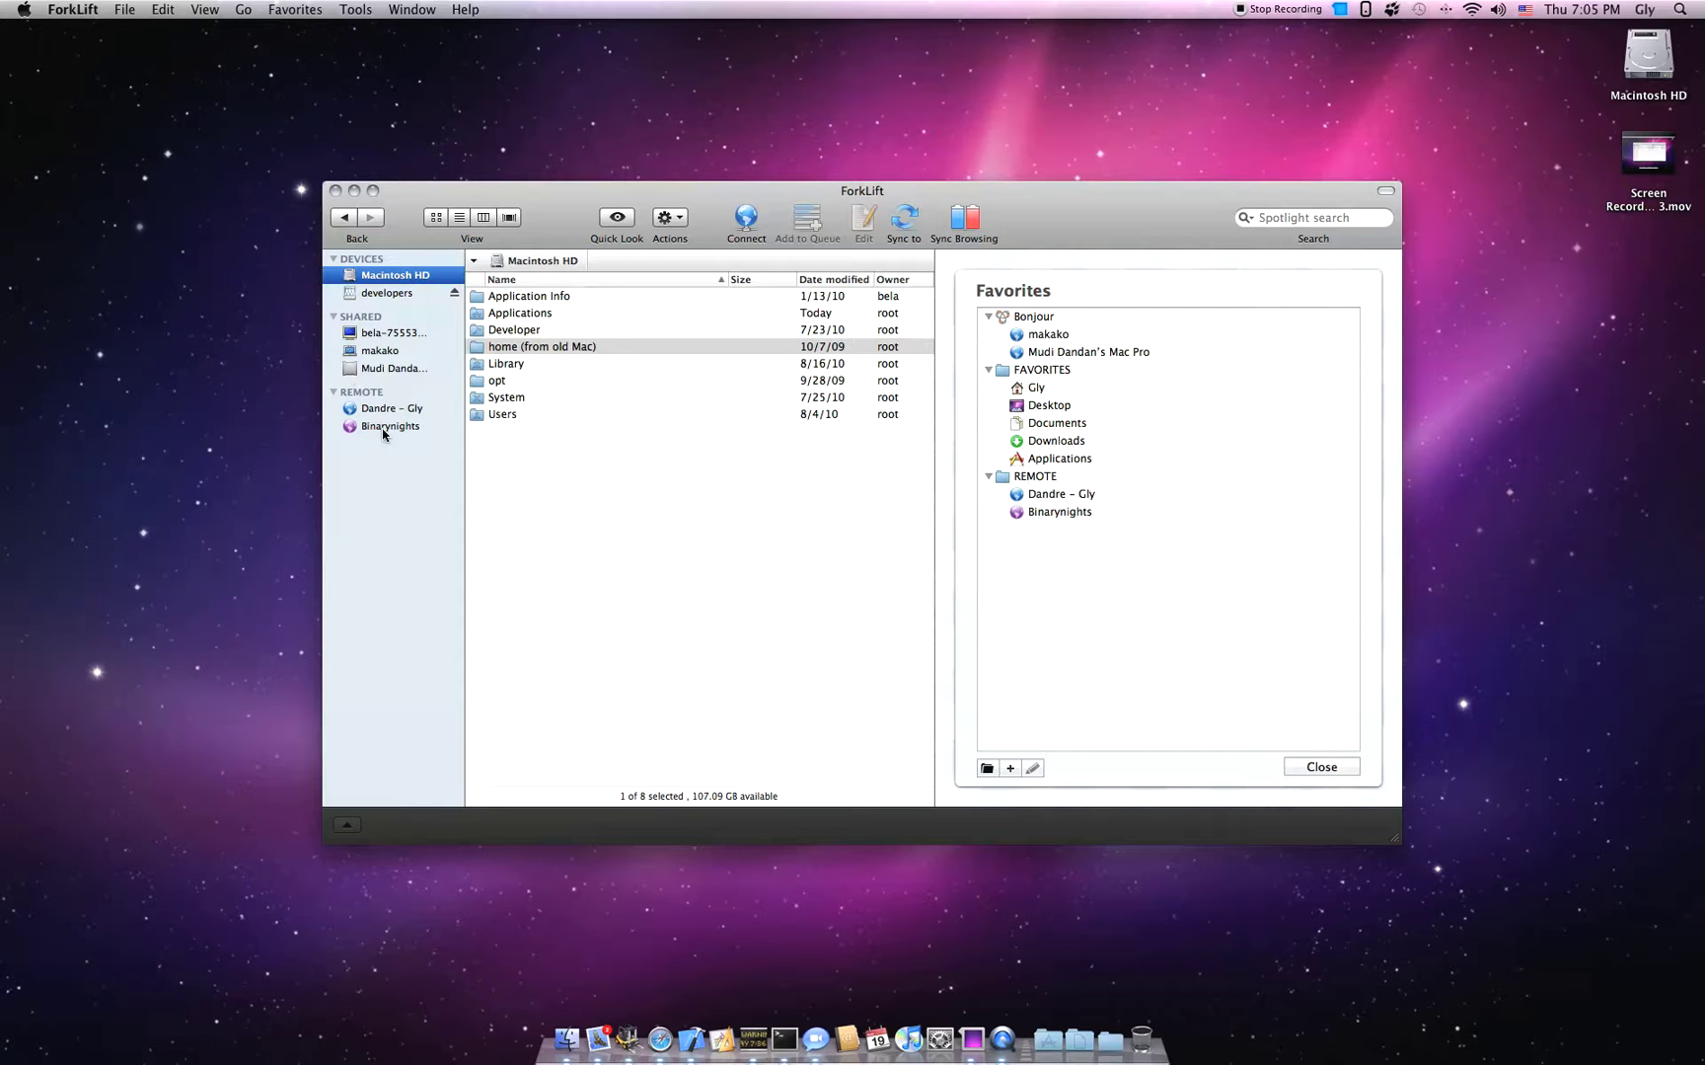
{"action": "right_click", "coordinate": [1039, 370]}
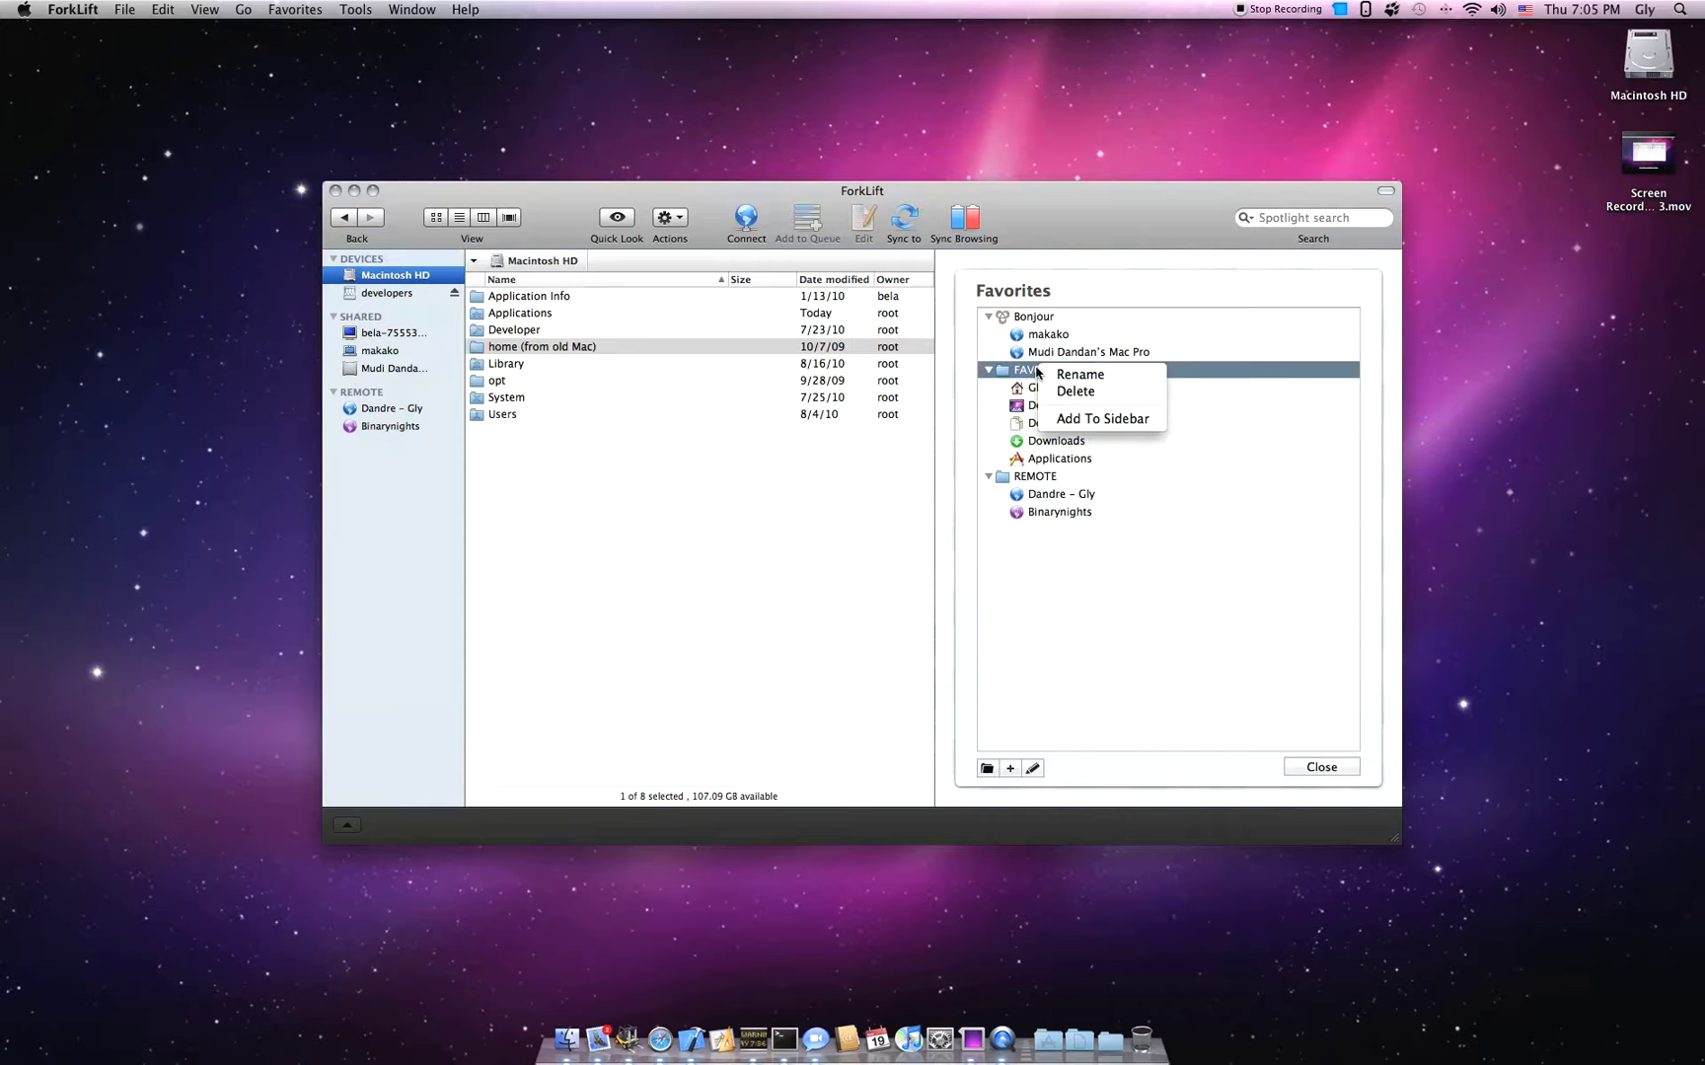
{"action": "left_click", "coordinate": [1101, 419]}
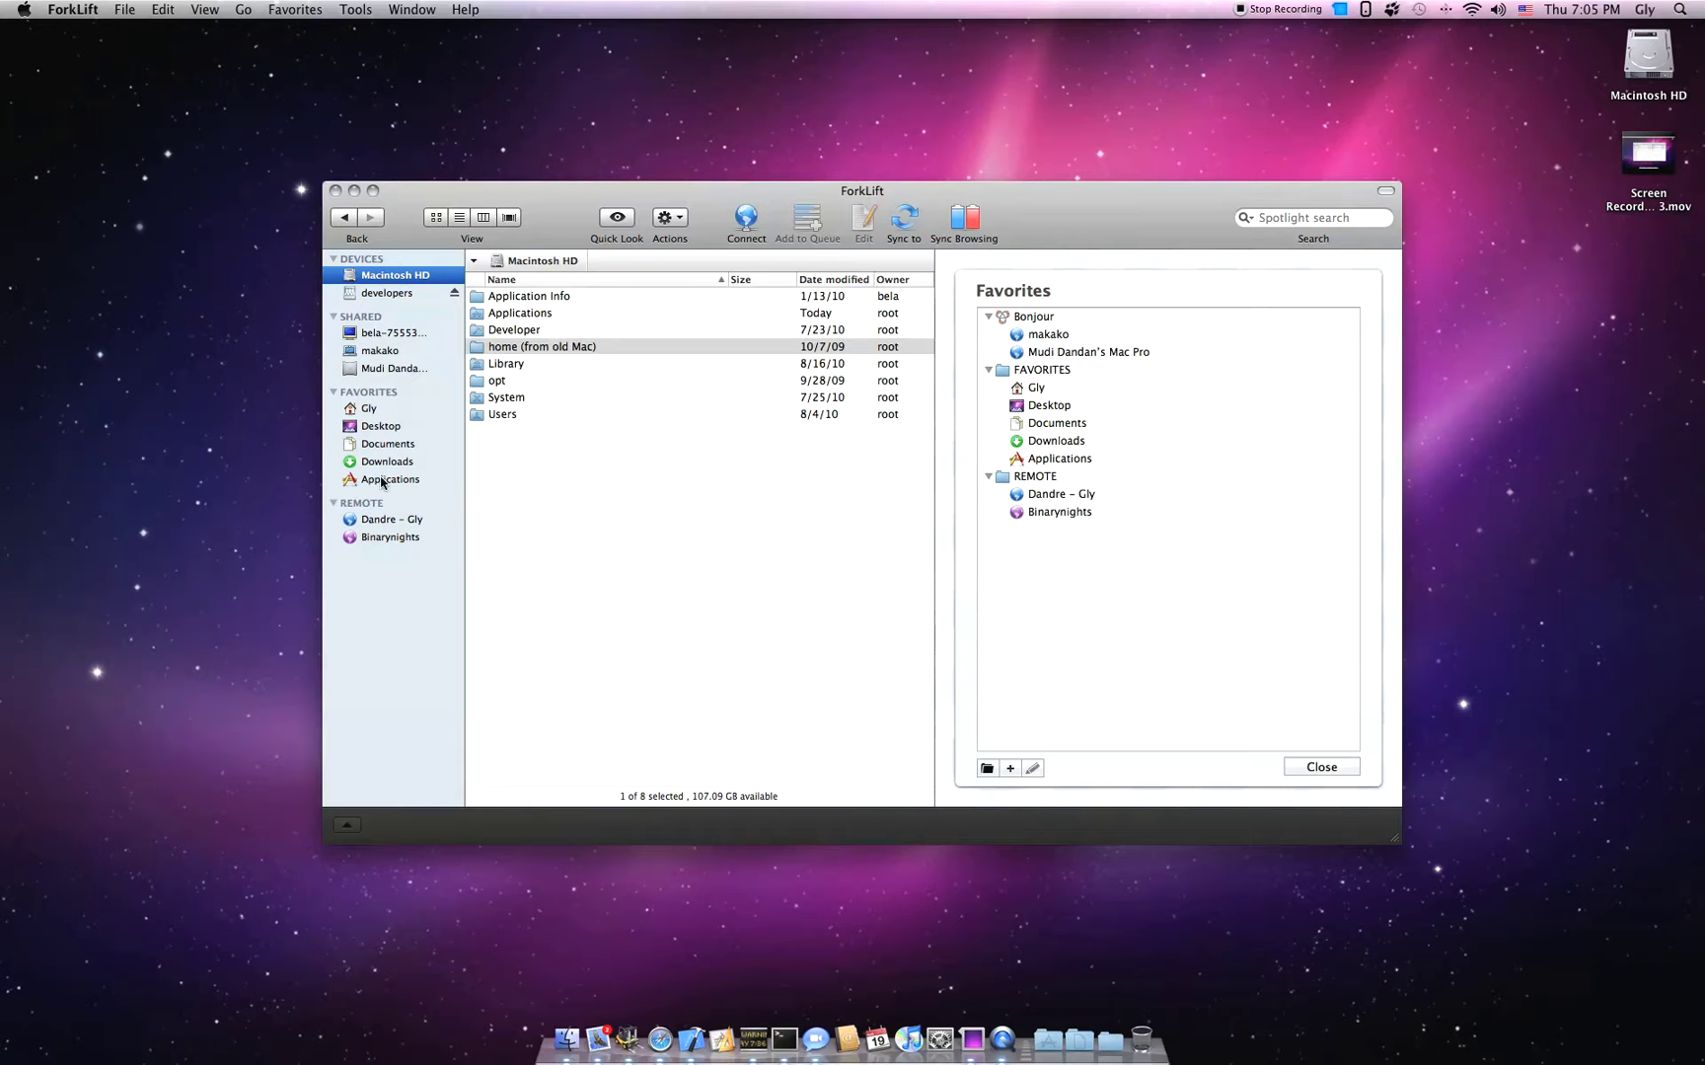
Drag Desktop from FAVORITES into REMOTE, then drag the REMOTE header off the sidebar.
{"action": "left_click_drag", "start_coordinate": [381, 426], "coordinate": [387, 508]}
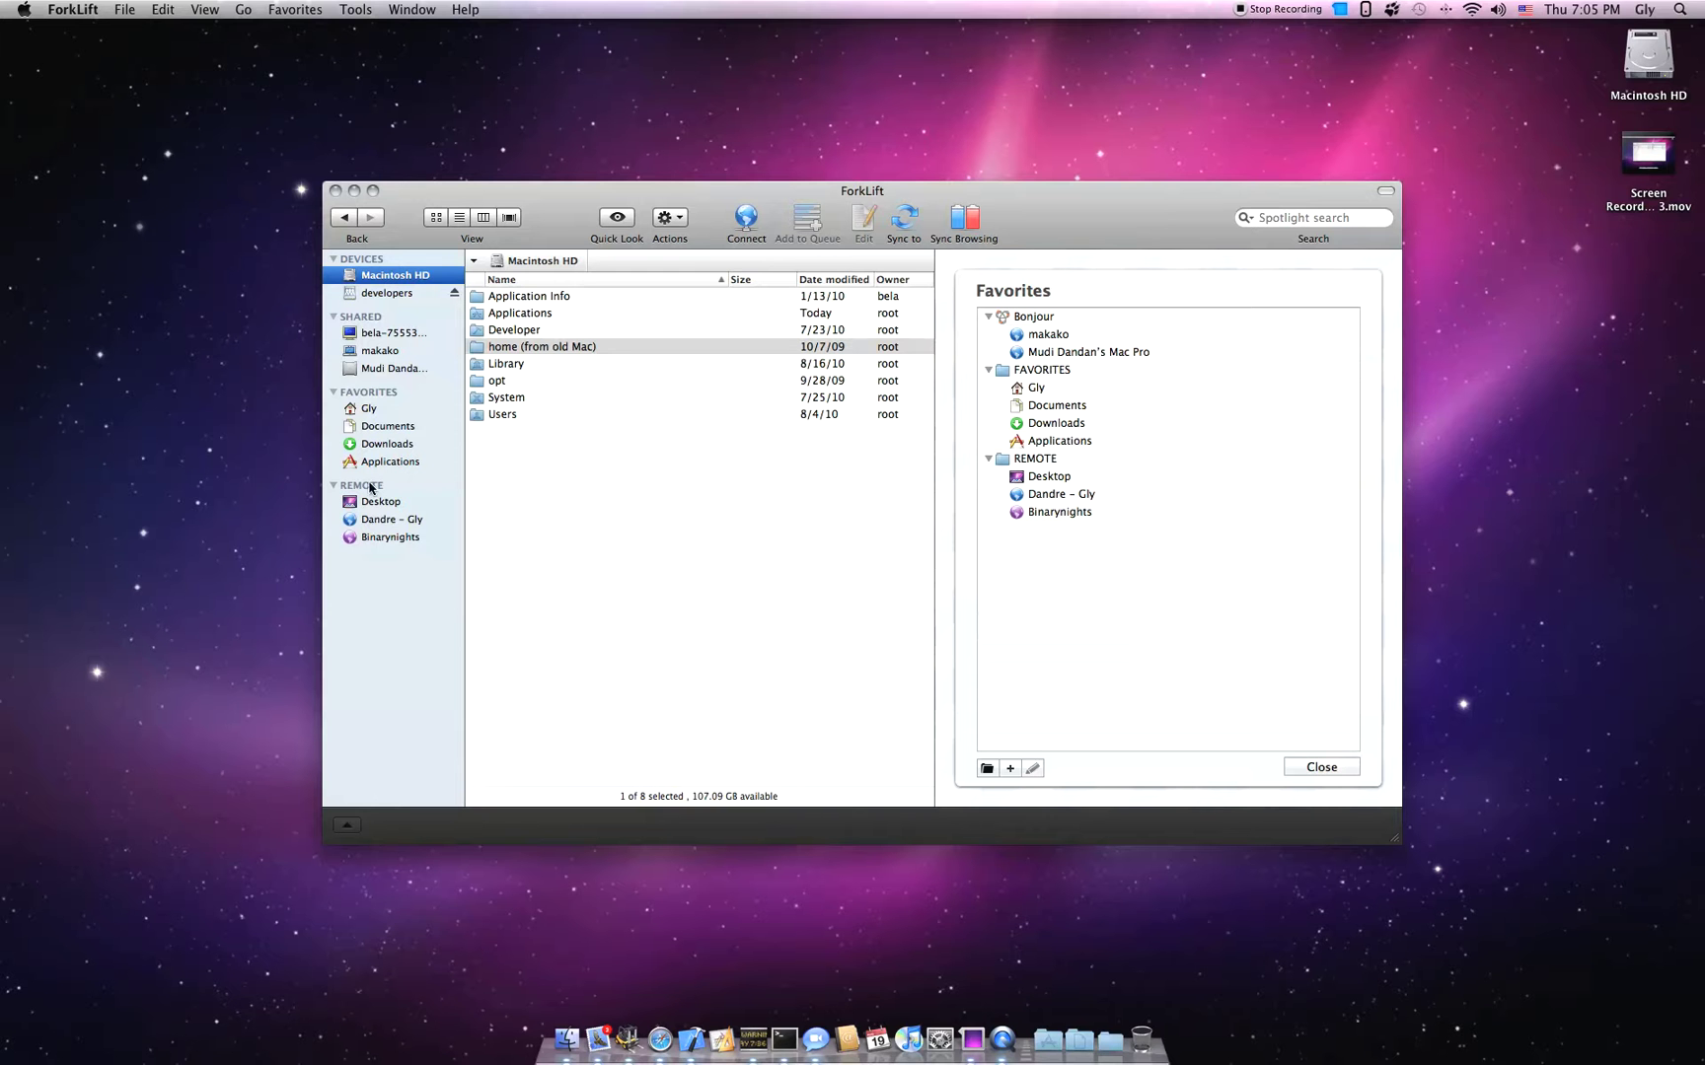
{"action": "left_click_drag", "start_coordinate": [361, 485], "coordinate": [84, 452]}
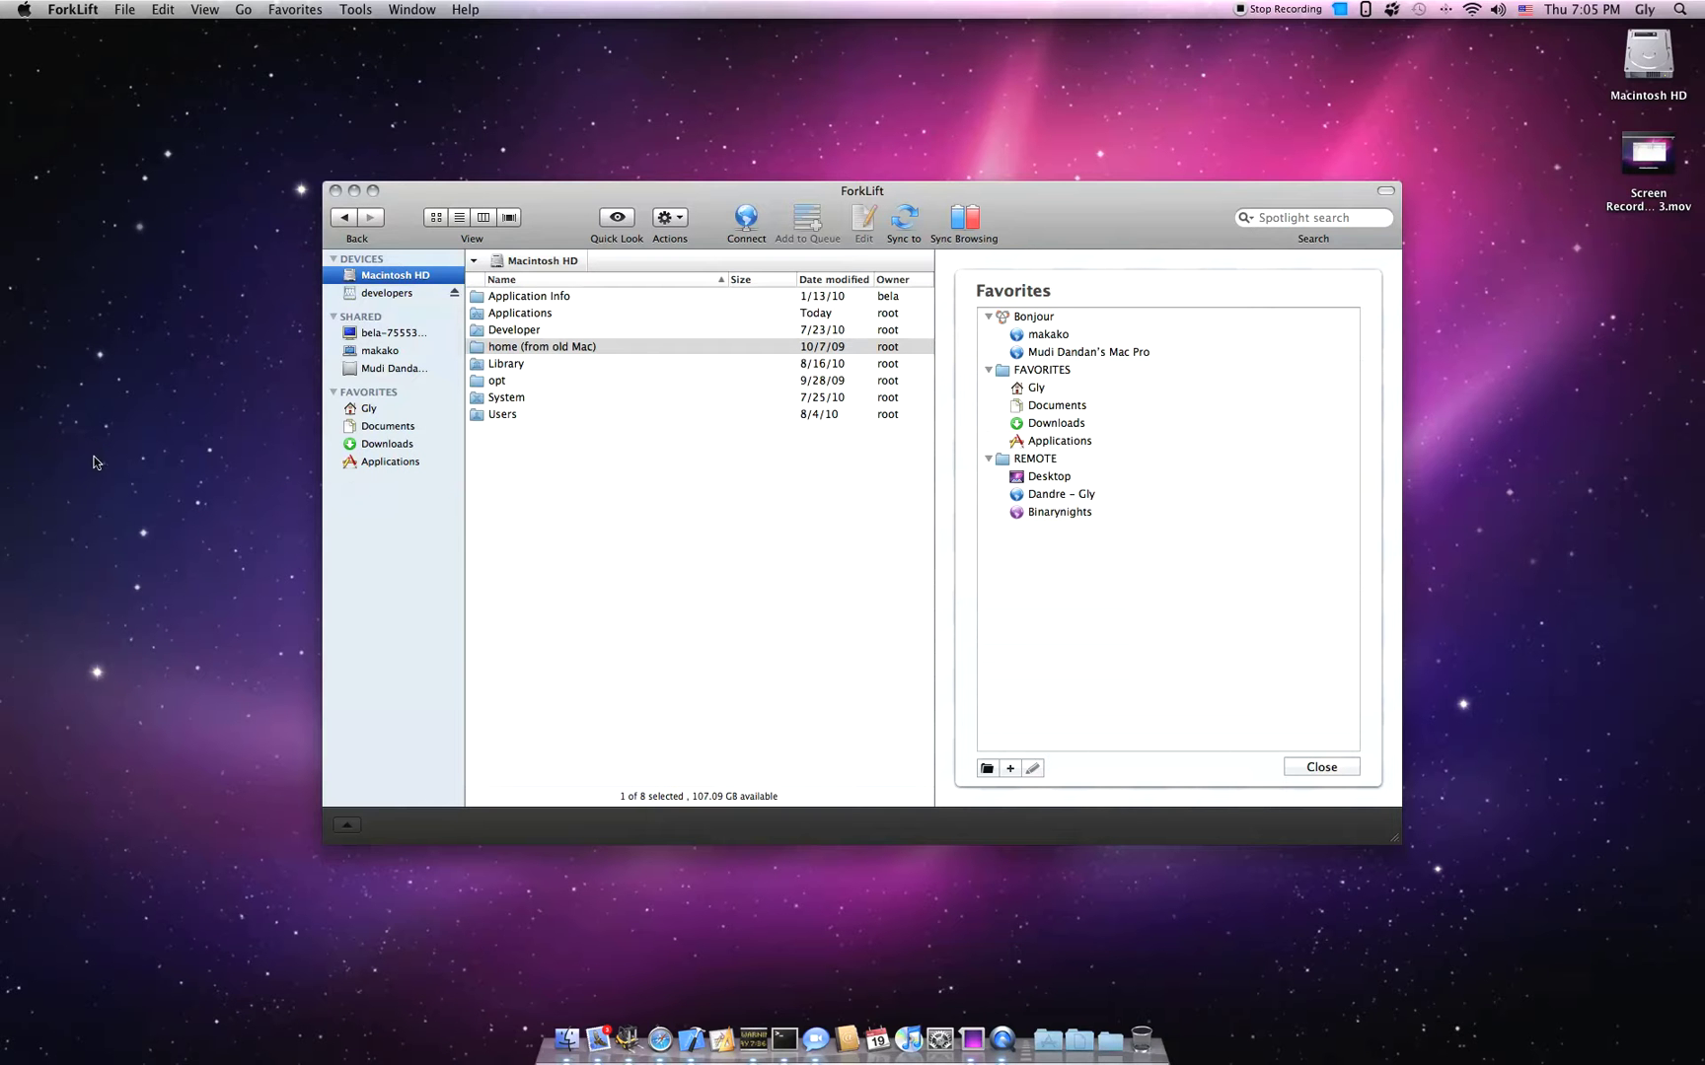
{"action": "right_click", "coordinate": [357, 395]}
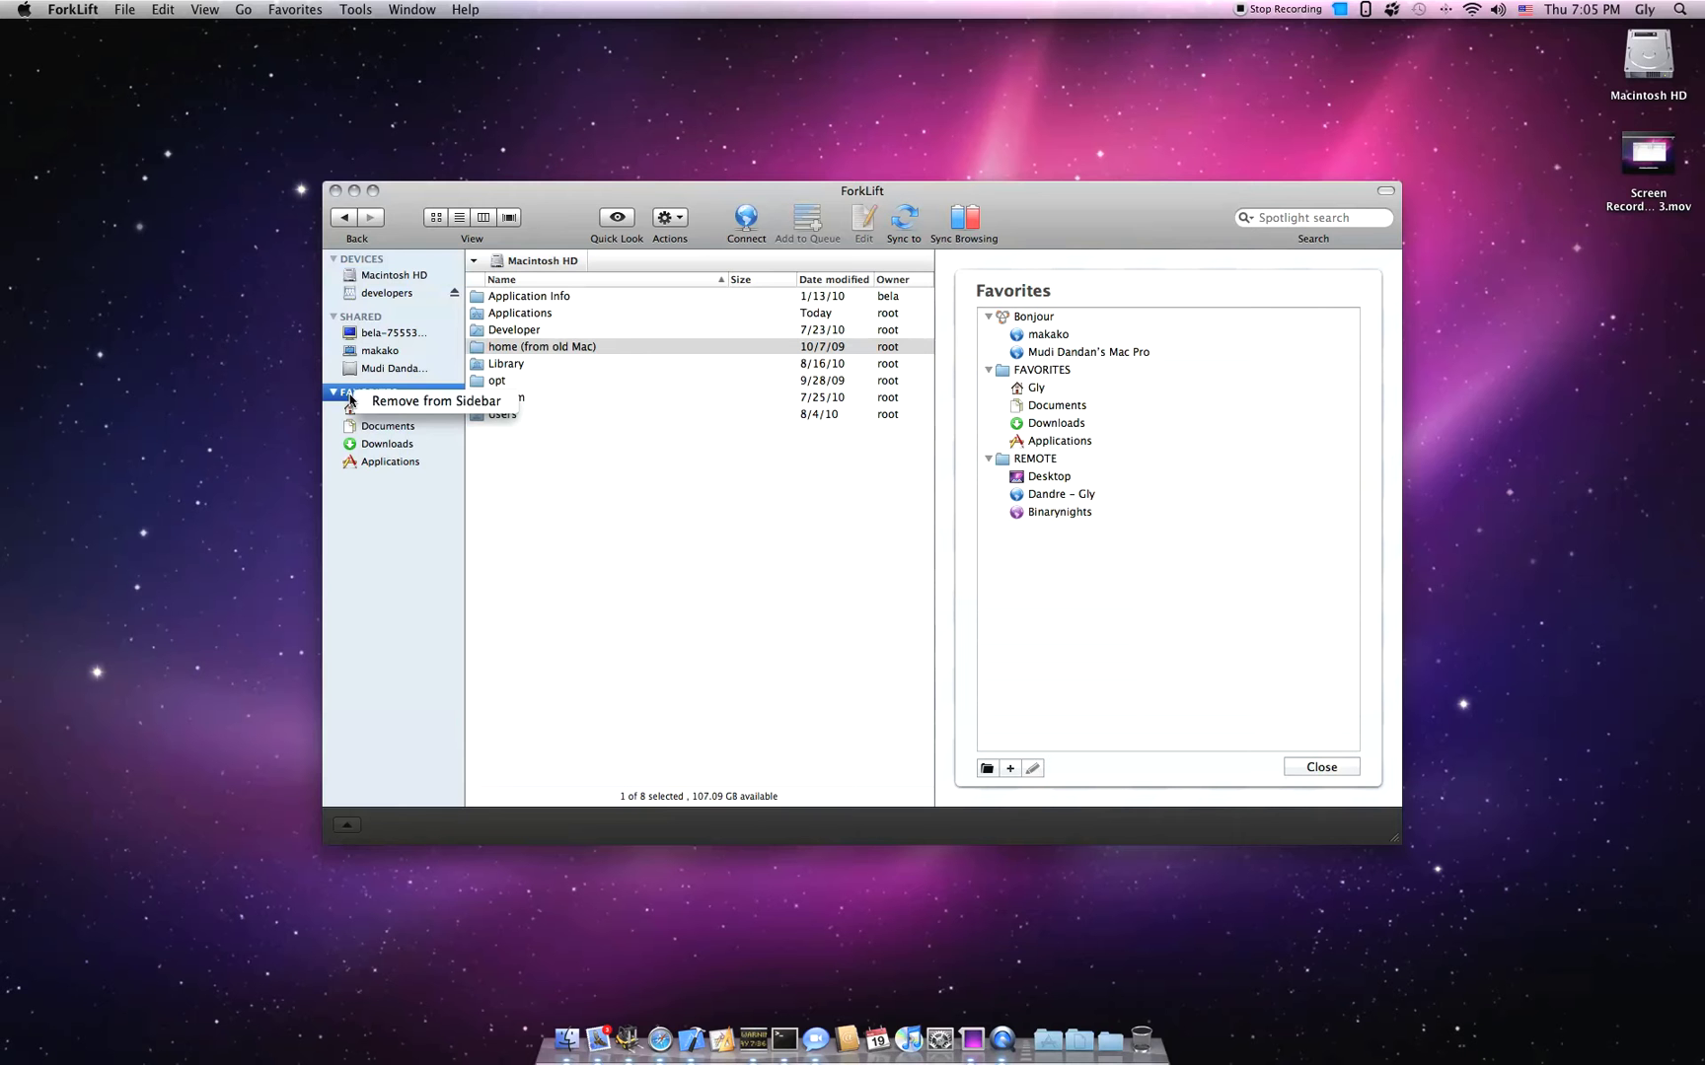
{"action": "left_click", "coordinate": [413, 404]}
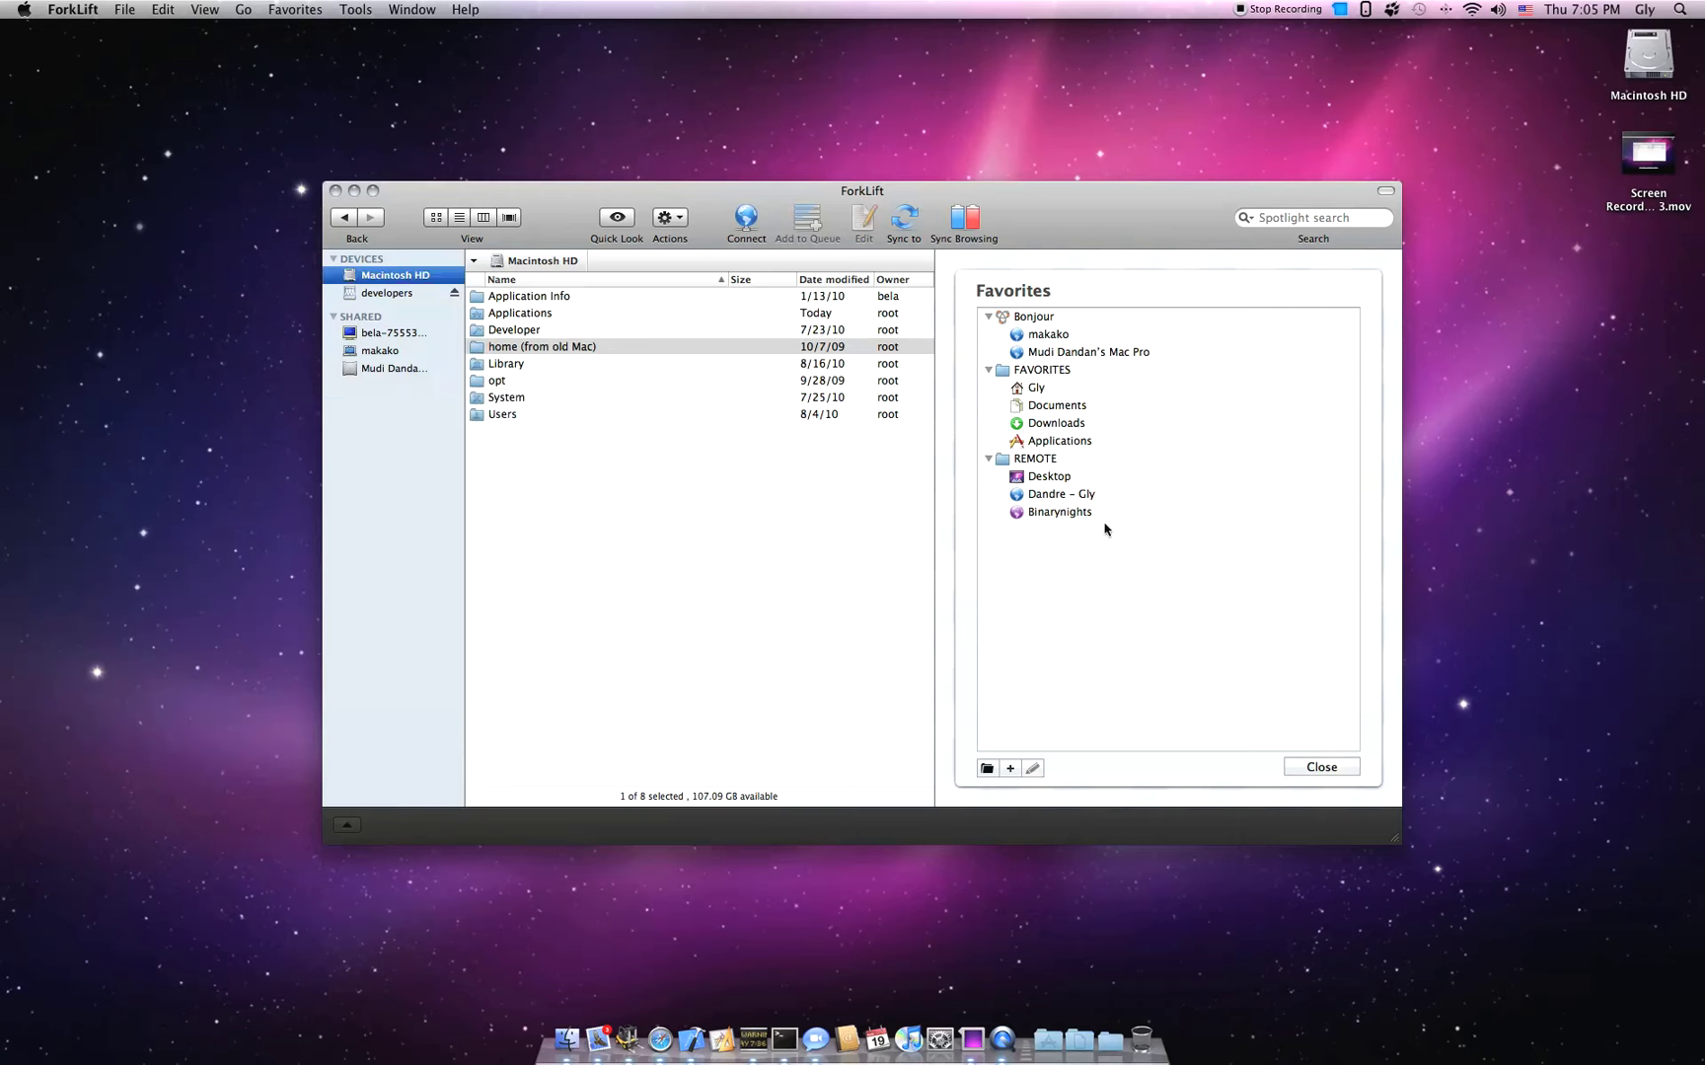
{"action": "right_click", "coordinate": [1027, 369]}
{"action": "left_click", "coordinate": [1092, 422]}
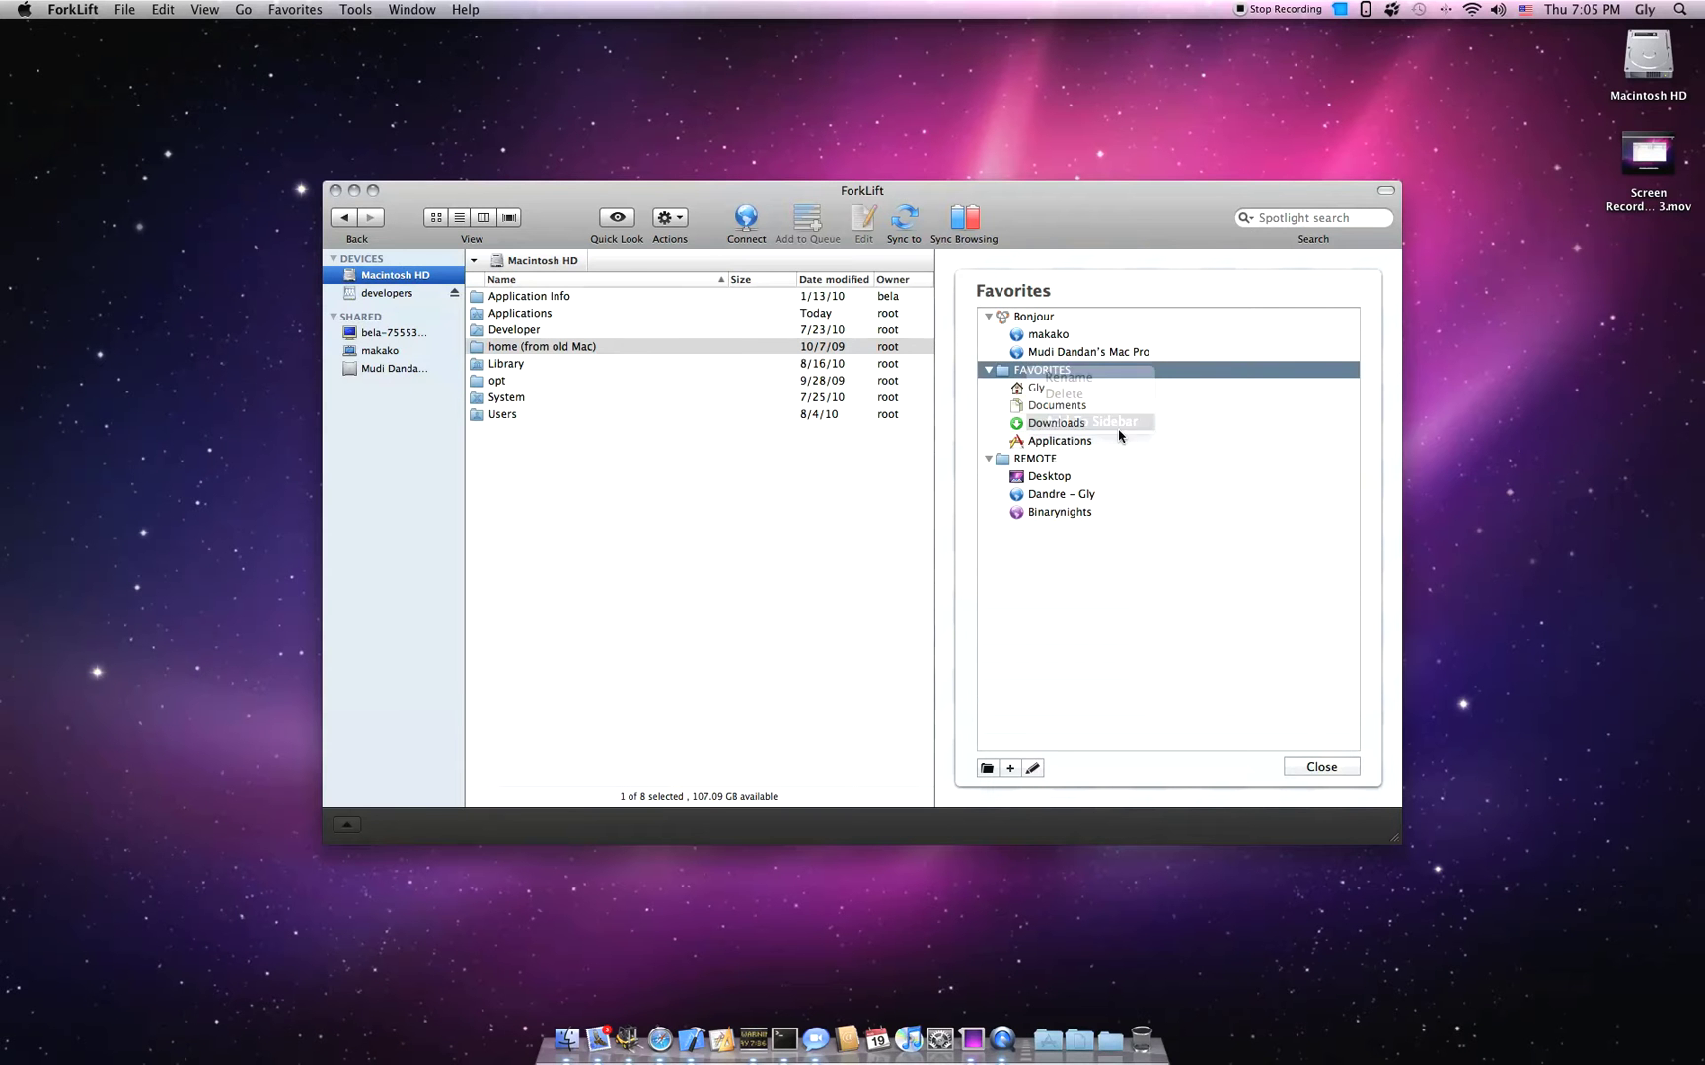
Take FAVORITES off the sidebar and close the manager, returning to dual Macintosh HD panes.
{"action": "right_click", "coordinate": [1036, 371]}
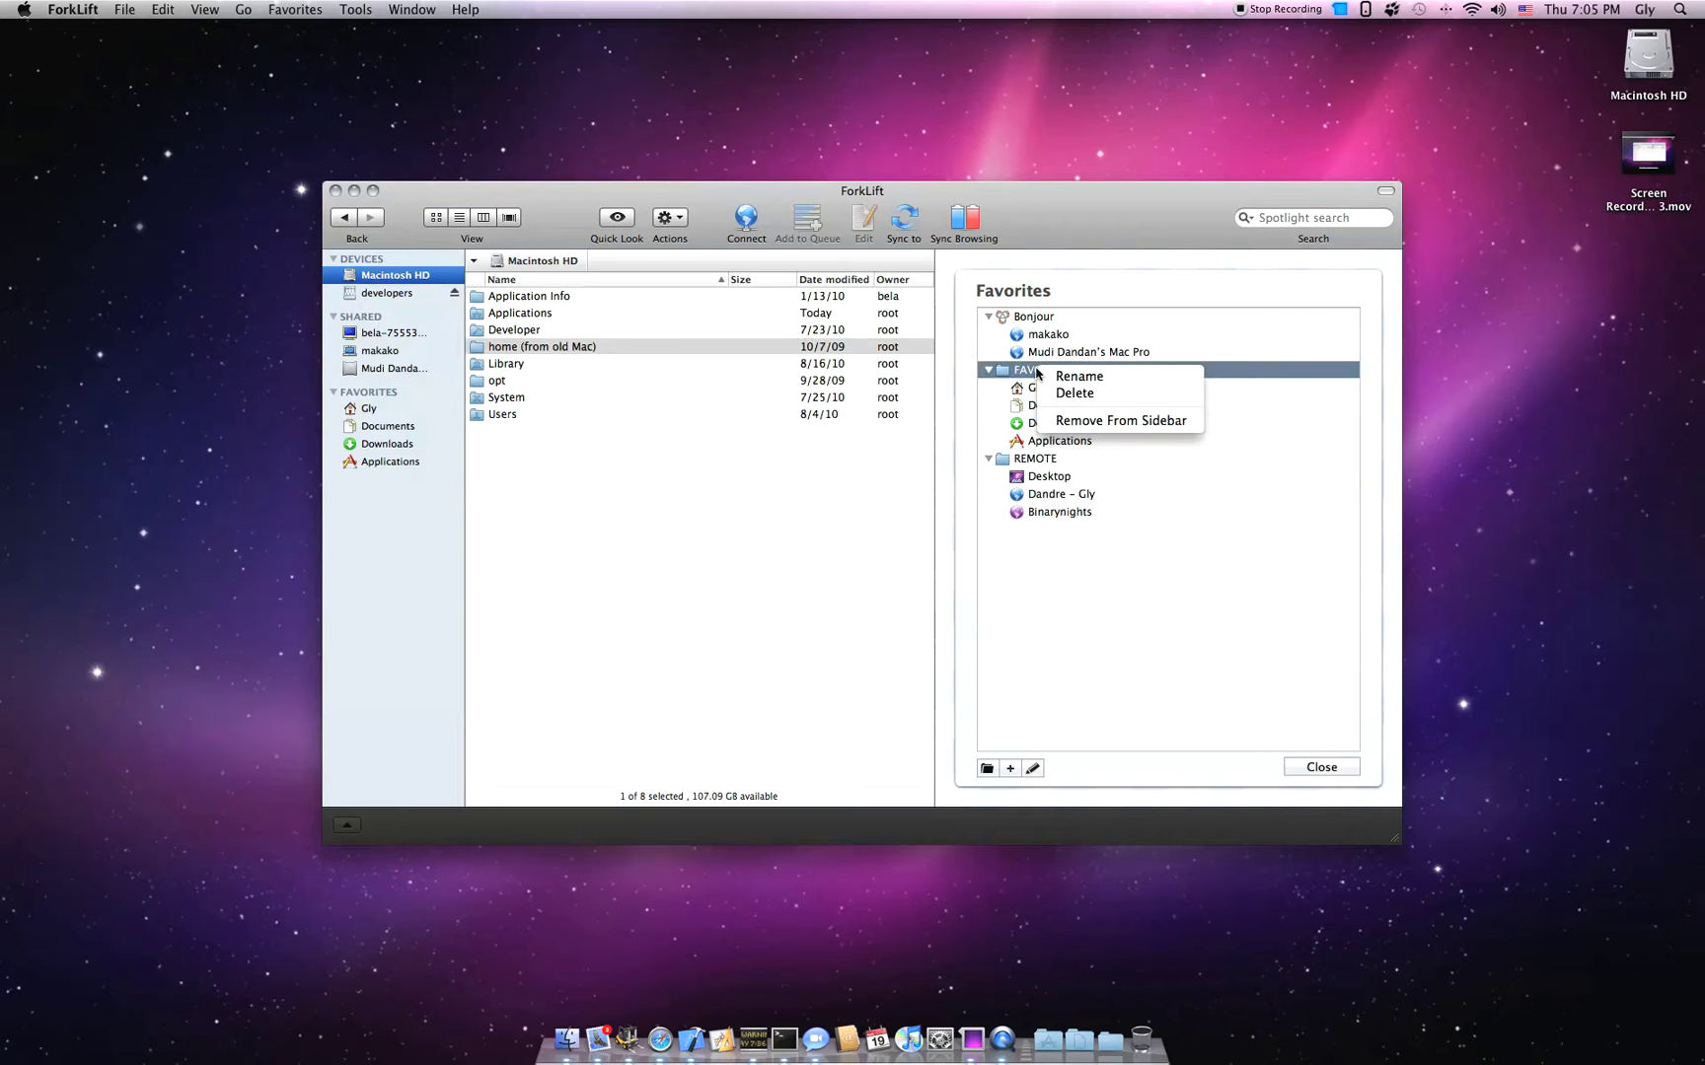
{"action": "left_click", "coordinate": [1126, 421]}
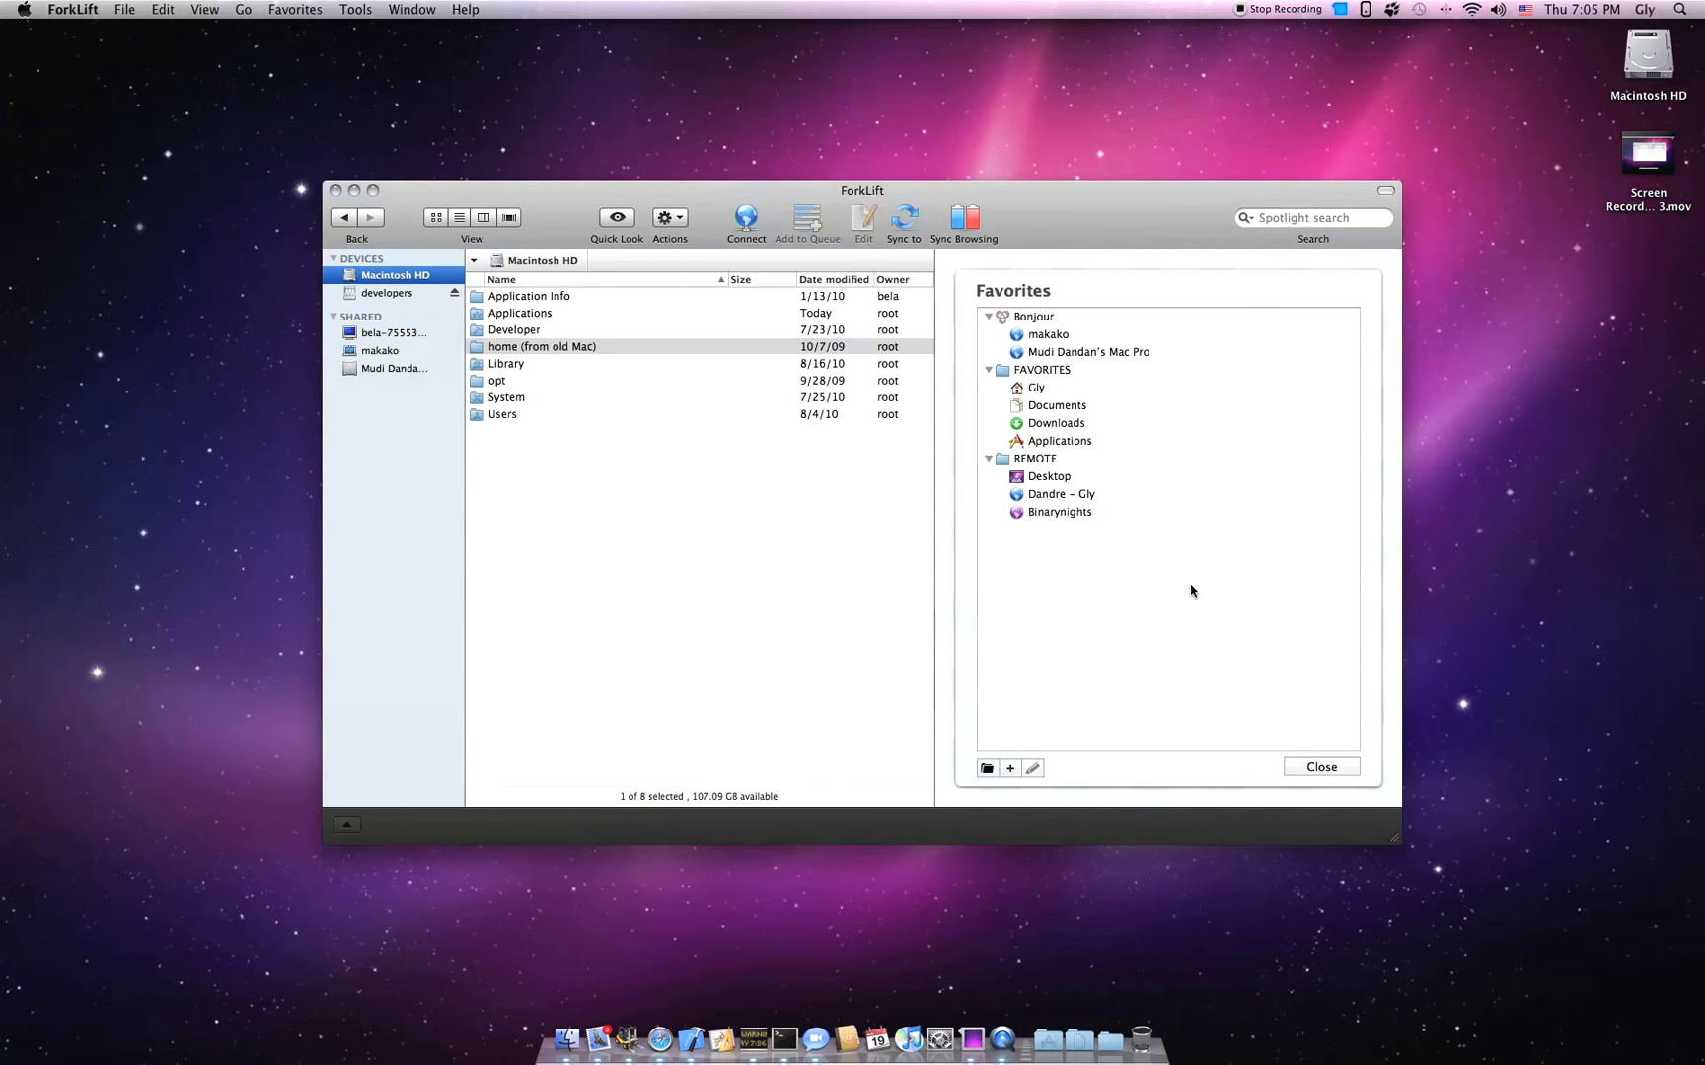
{"action": "left_click", "coordinate": [1321, 768]}
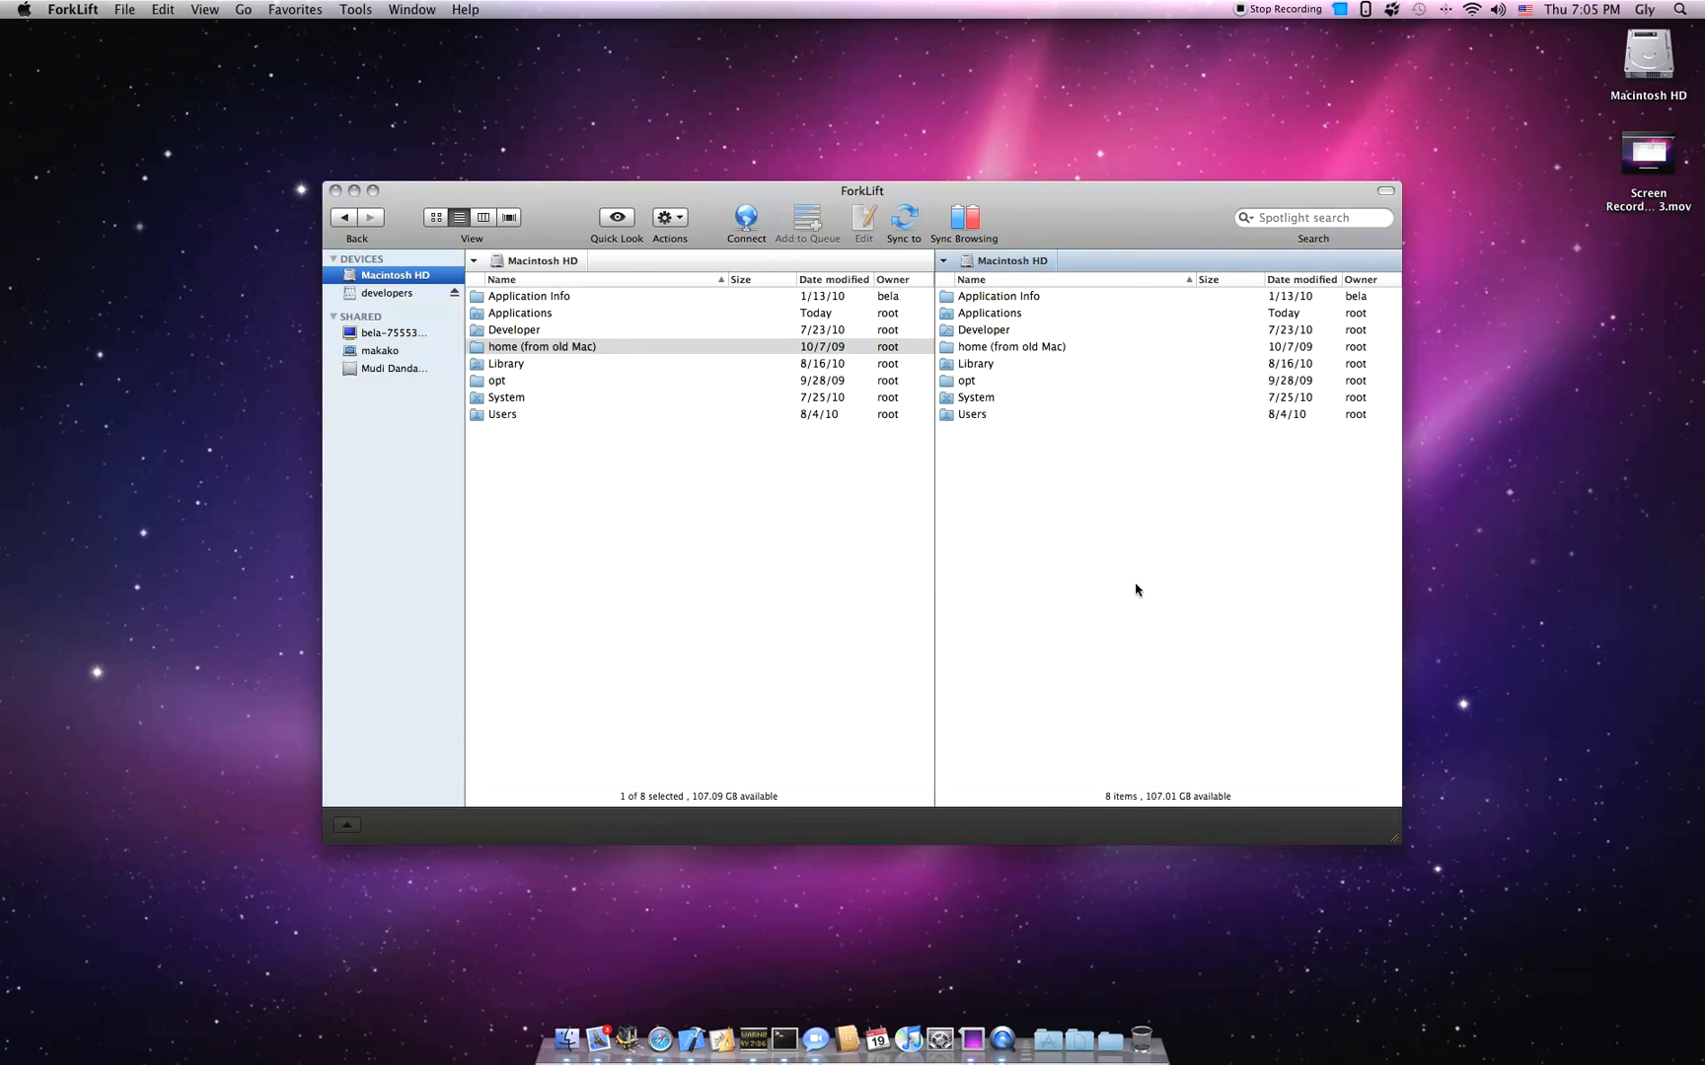